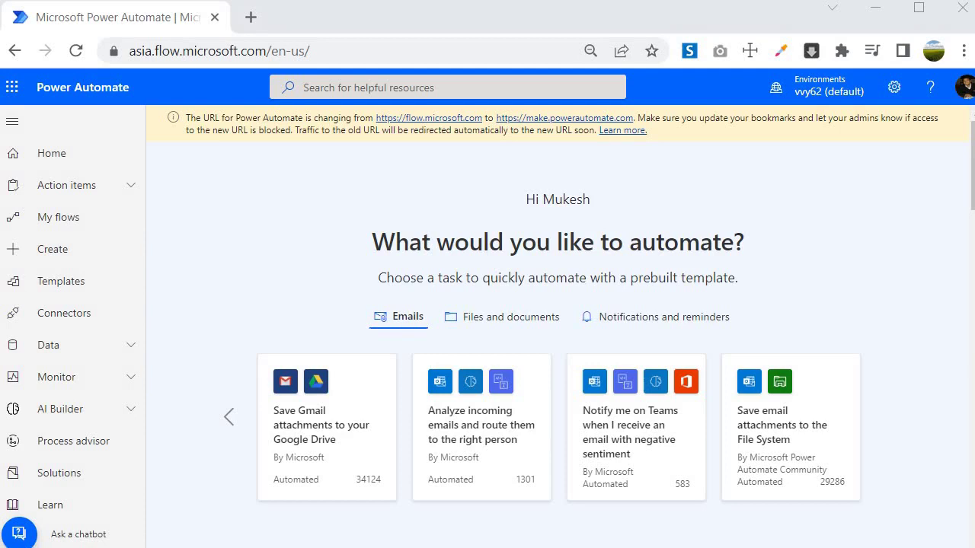
Start a new automated cloud flow from the Create page
{"action": "left_click", "coordinate": [39, 254]}
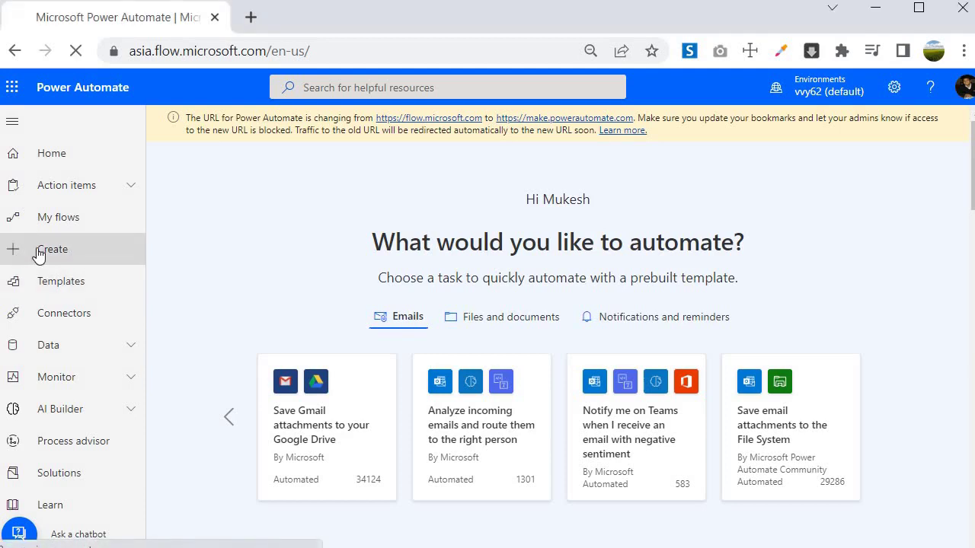
{"action": "scroll", "coordinate": [410, 353], "scroll_direction": "down", "scroll_amount": 3}
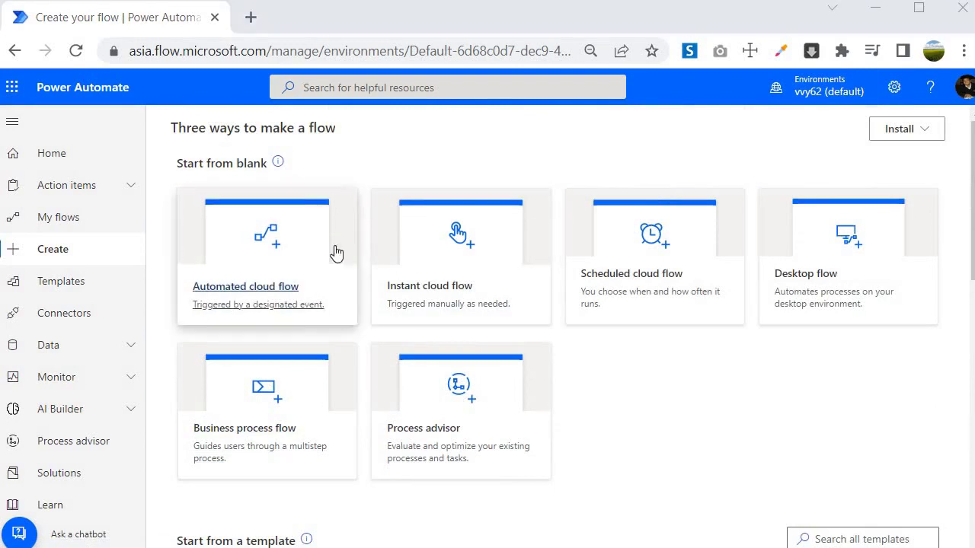
{"action": "left_click", "coordinate": [248, 250]}
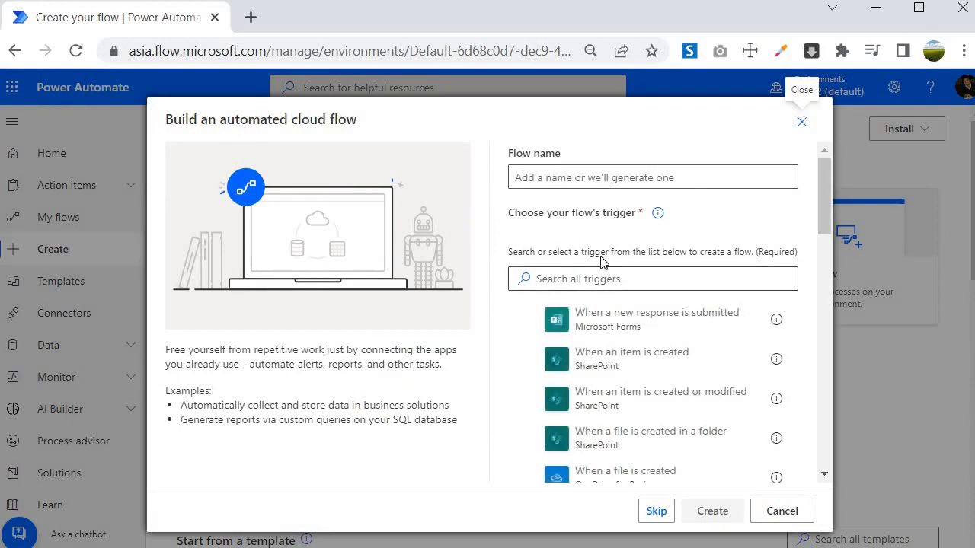
Skip the setup and add SharePoint's 'When an item is created' trigger to a blank flow
{"action": "left_click", "coordinate": [654, 513]}
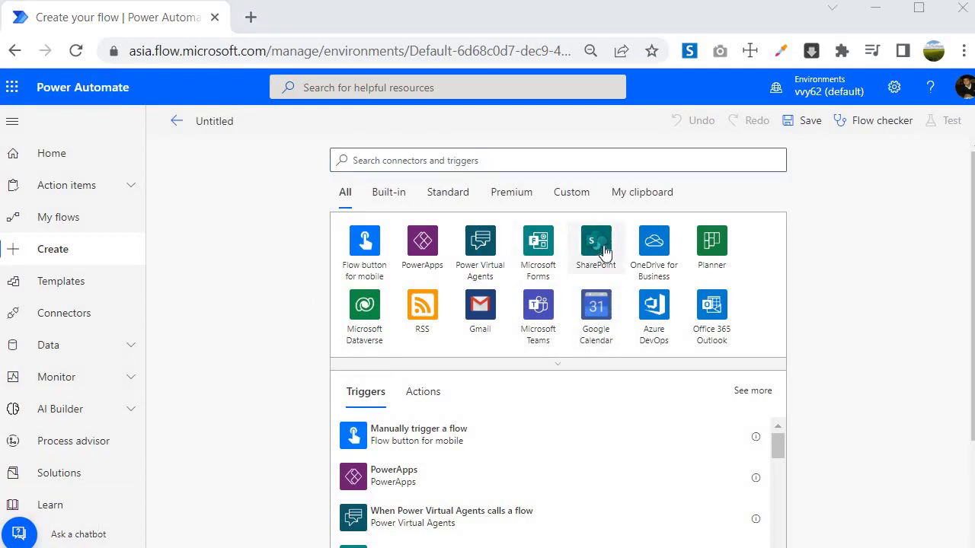
{"action": "left_click", "coordinate": [598, 245]}
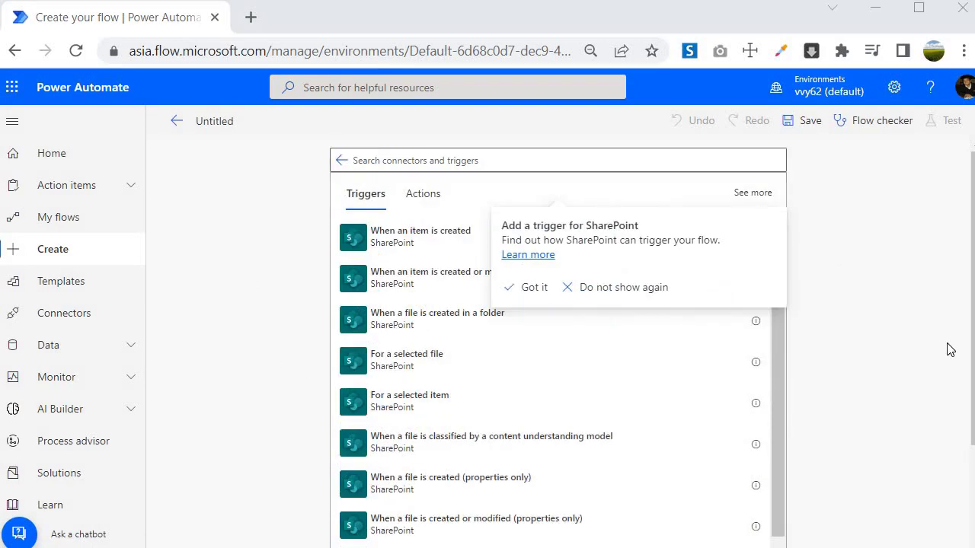
{"action": "scroll", "coordinate": [394, 322], "scroll_direction": "down", "scroll_amount": 2}
{"action": "scroll", "coordinate": [394, 322], "scroll_direction": "up", "scroll_amount": 3}
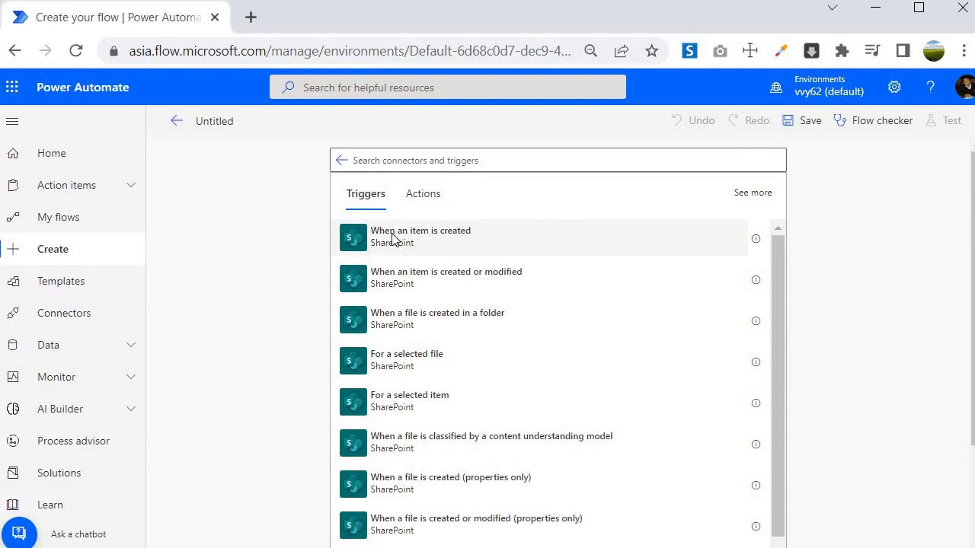
{"action": "left_click", "coordinate": [393, 240]}
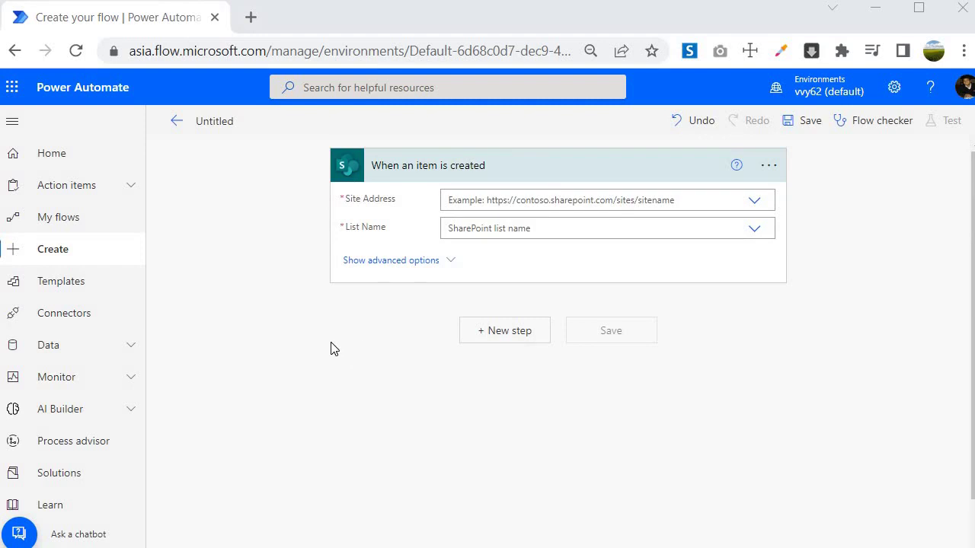
Delete the 'When an item is created' trigger step from the flow
{"action": "left_click", "coordinate": [771, 164]}
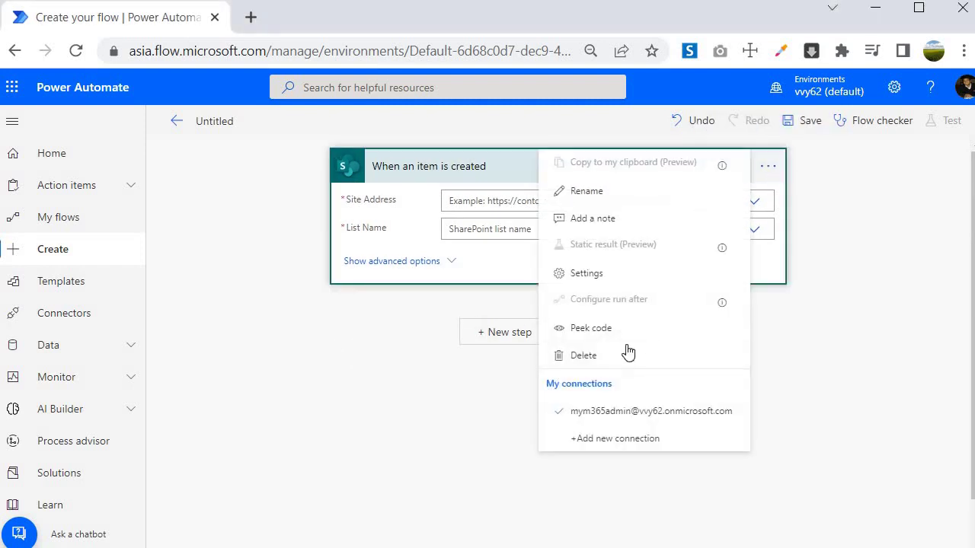
{"action": "left_click", "coordinate": [628, 353]}
{"action": "left_click", "coordinate": [505, 353]}
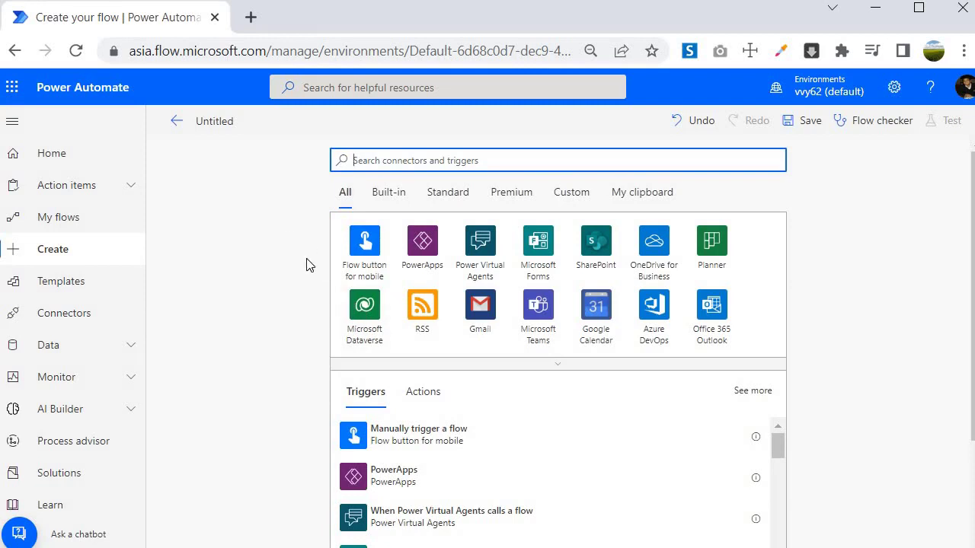
Add SharePoint's 'When an item is created or modified' trigger, then delete it
{"action": "left_click", "coordinate": [593, 245]}
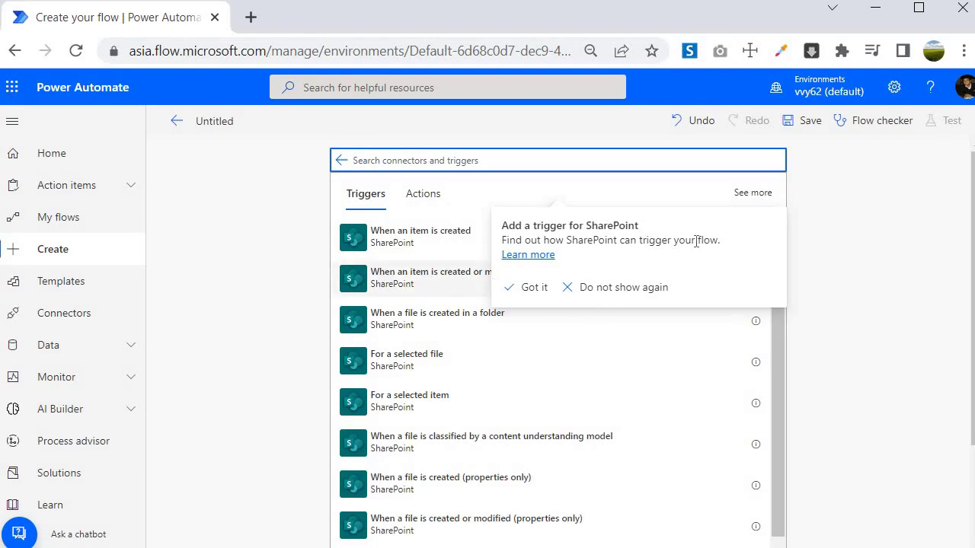
{"action": "left_click", "coordinate": [388, 285]}
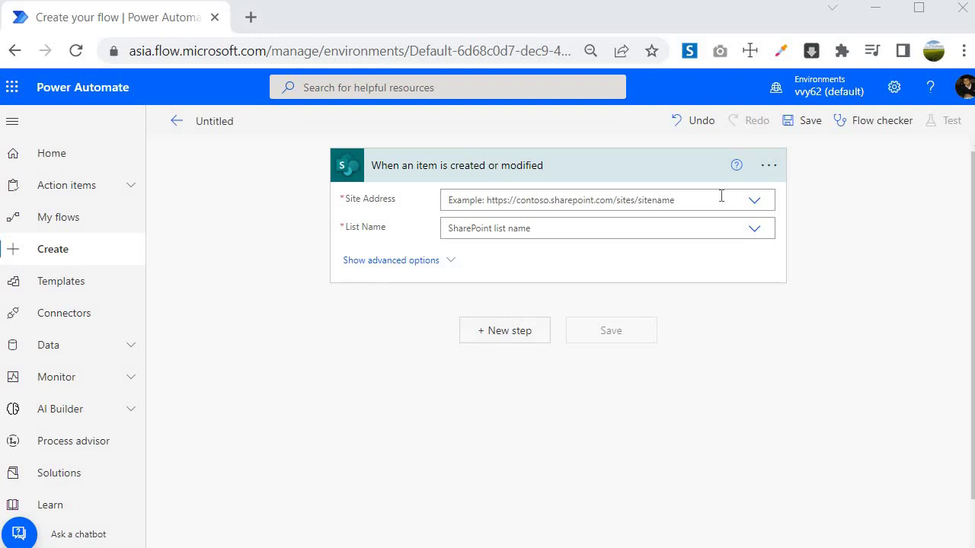
{"action": "left_click", "coordinate": [768, 165]}
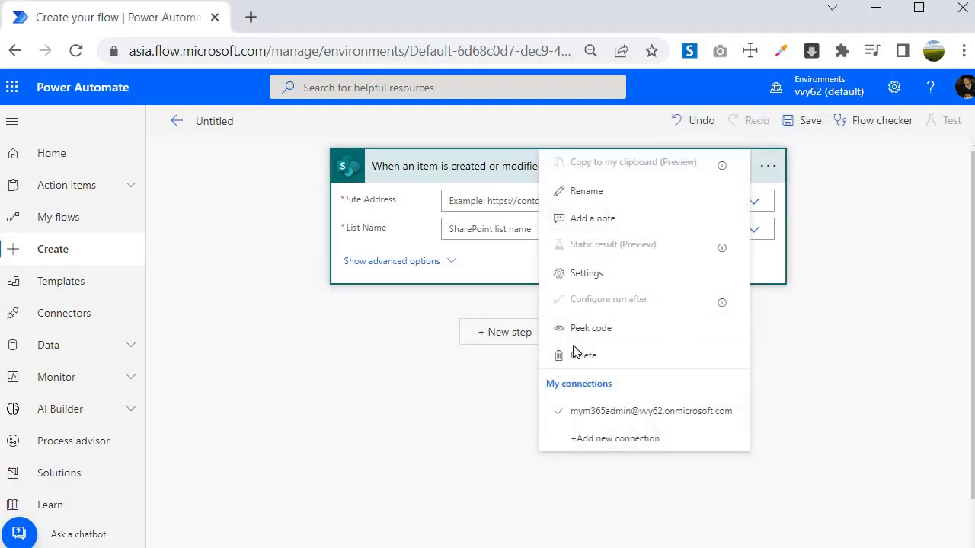
{"action": "left_click", "coordinate": [575, 353]}
{"action": "left_click", "coordinate": [509, 352]}
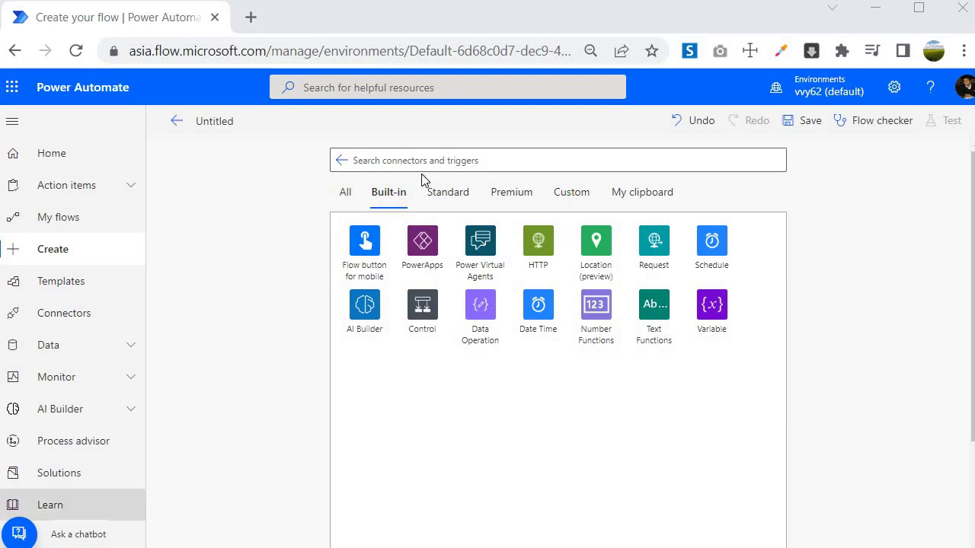
Scroll through the Standard connectors, such as Google Drive, LinkedIn, Medium and Office 365 Users
{"action": "left_click", "coordinate": [456, 195]}
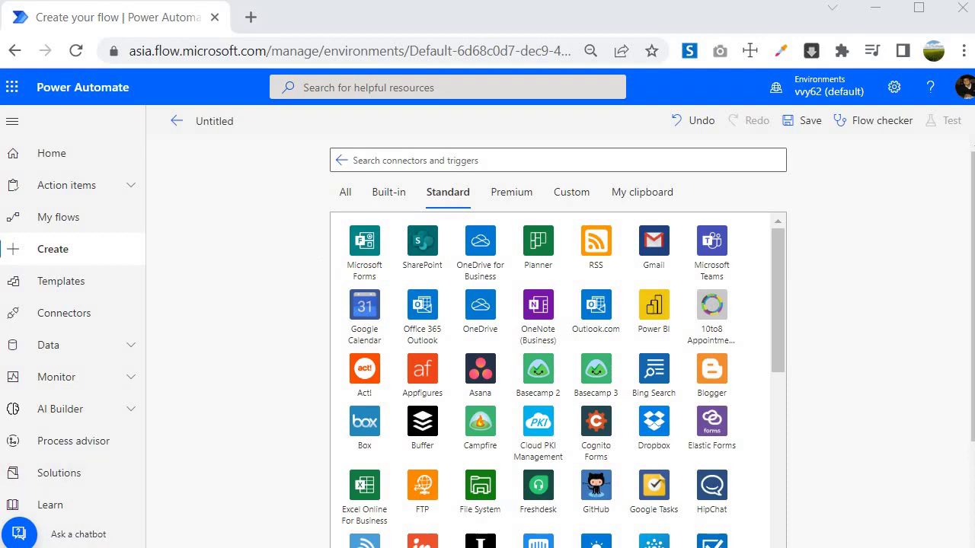
{"action": "scroll", "coordinate": [395, 373], "scroll_direction": "down", "scroll_amount": 4}
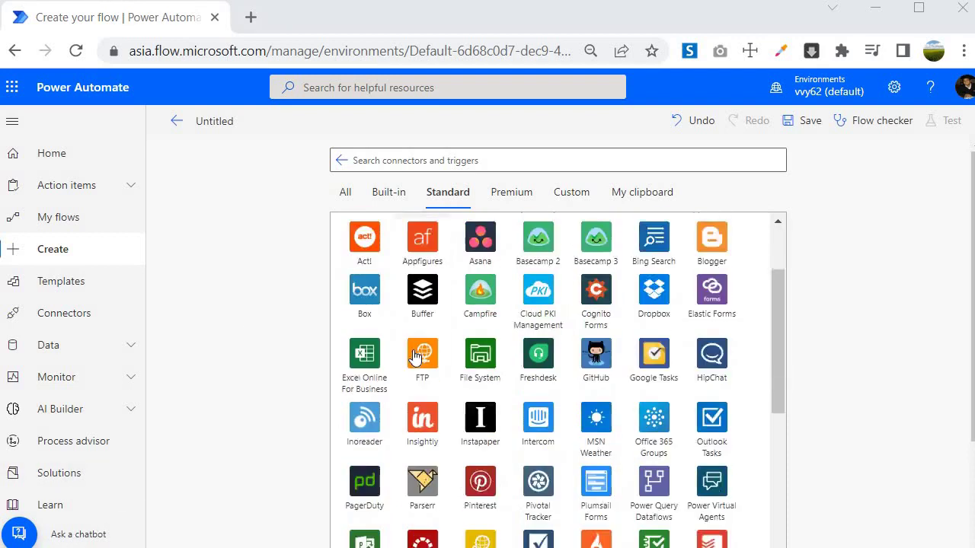
{"action": "scroll", "coordinate": [394, 373], "scroll_direction": "down", "scroll_amount": 7}
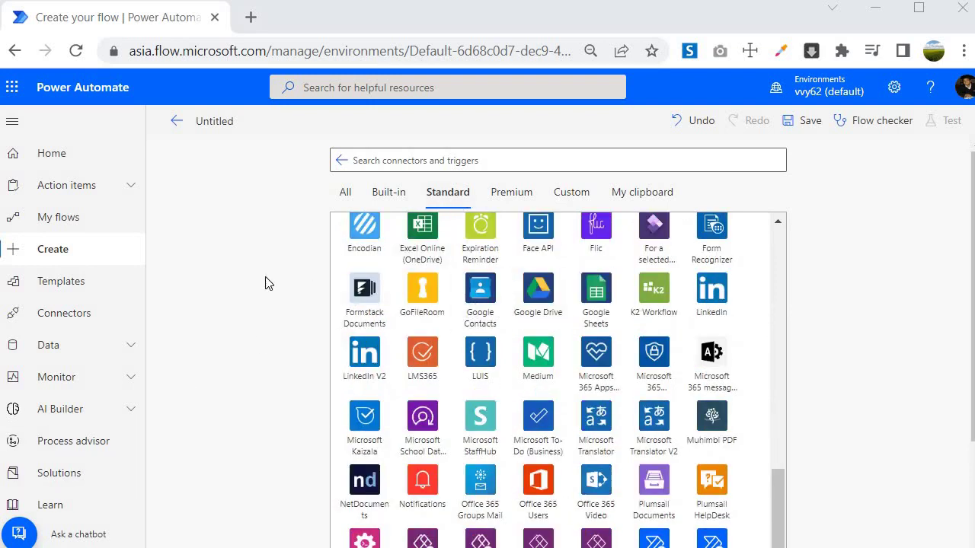
Try SQL Server's premium 'When an item is created (V2)' trigger, decline the 90-day trial, return to Standard
{"action": "left_click", "coordinate": [510, 196]}
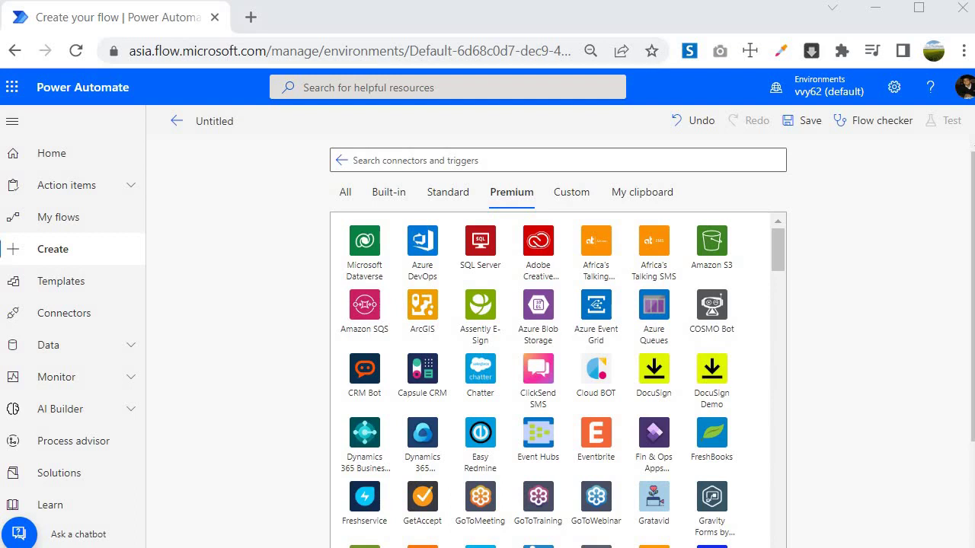
{"action": "left_click", "coordinate": [482, 242]}
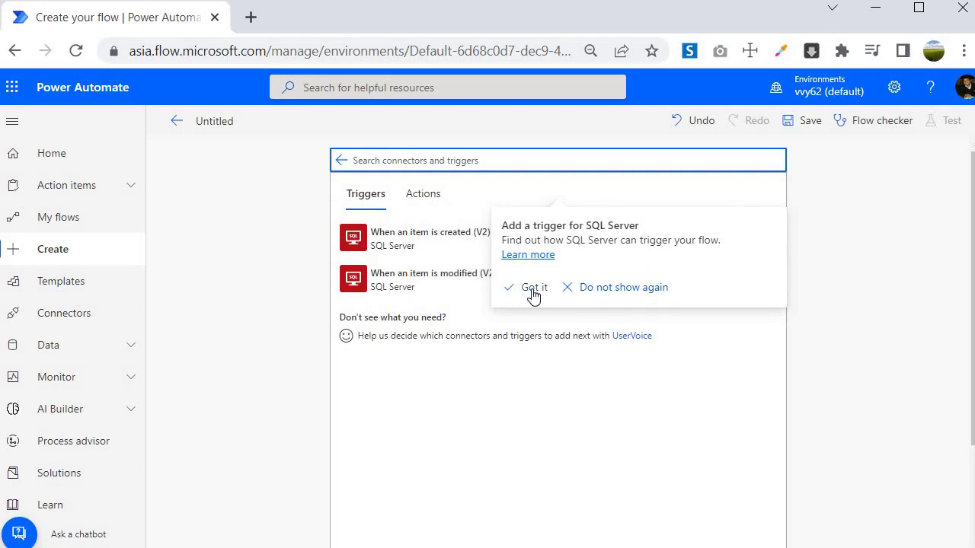
{"action": "left_click", "coordinate": [391, 315]}
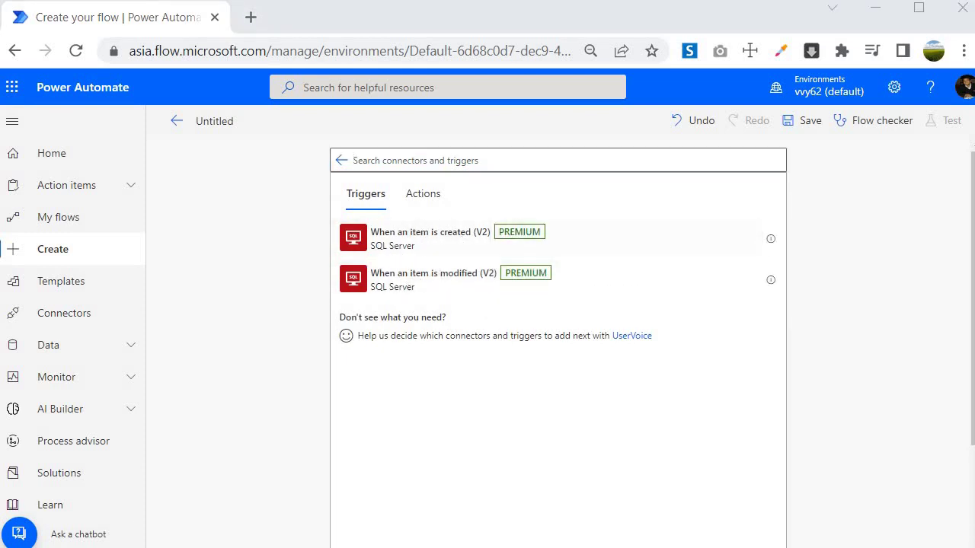
{"action": "left_click", "coordinate": [514, 239]}
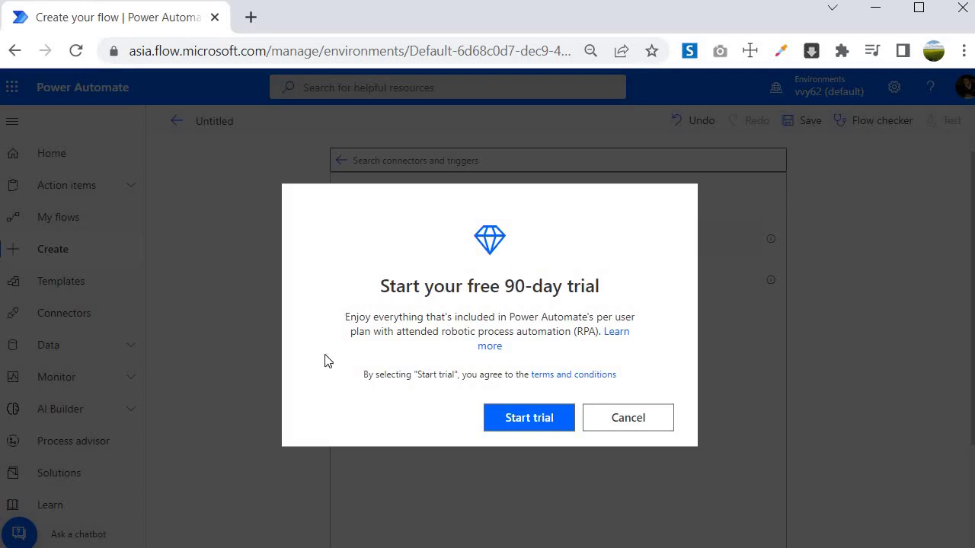
{"action": "left_click", "coordinate": [633, 424]}
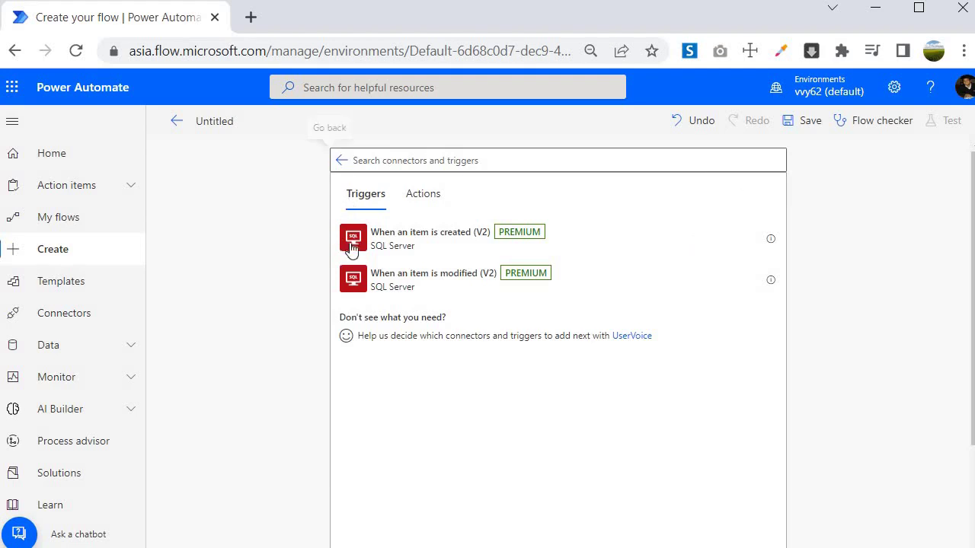
{"action": "left_click", "coordinate": [447, 193]}
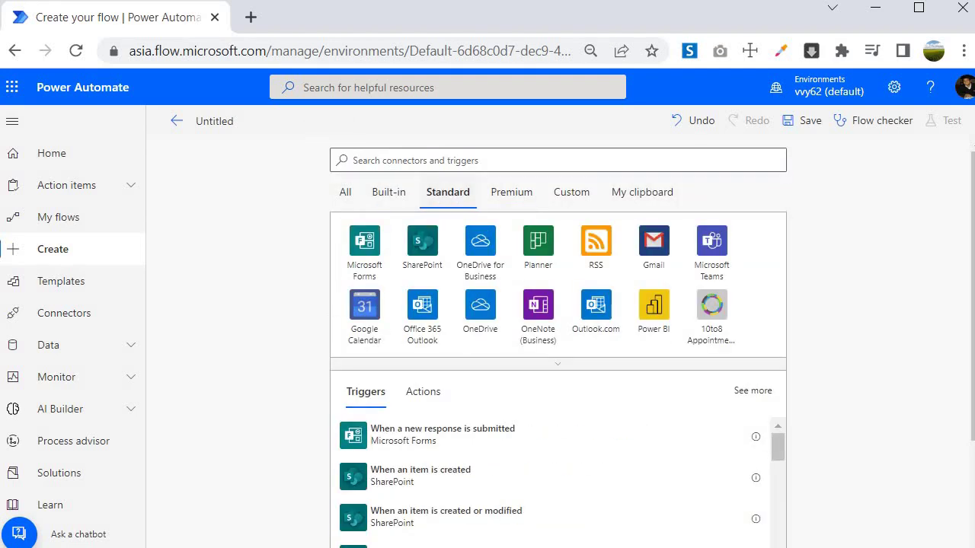
Scroll through SharePoint's triggers, from 'When an item is created' to file and hub-site events
{"action": "left_click", "coordinate": [420, 252]}
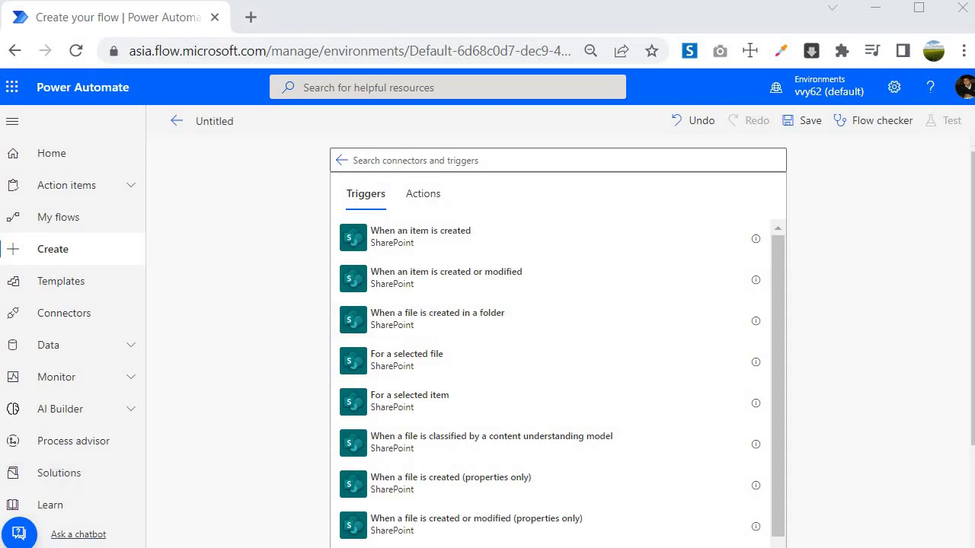
{"action": "scroll", "coordinate": [533, 342], "scroll_direction": "down", "scroll_amount": 2}
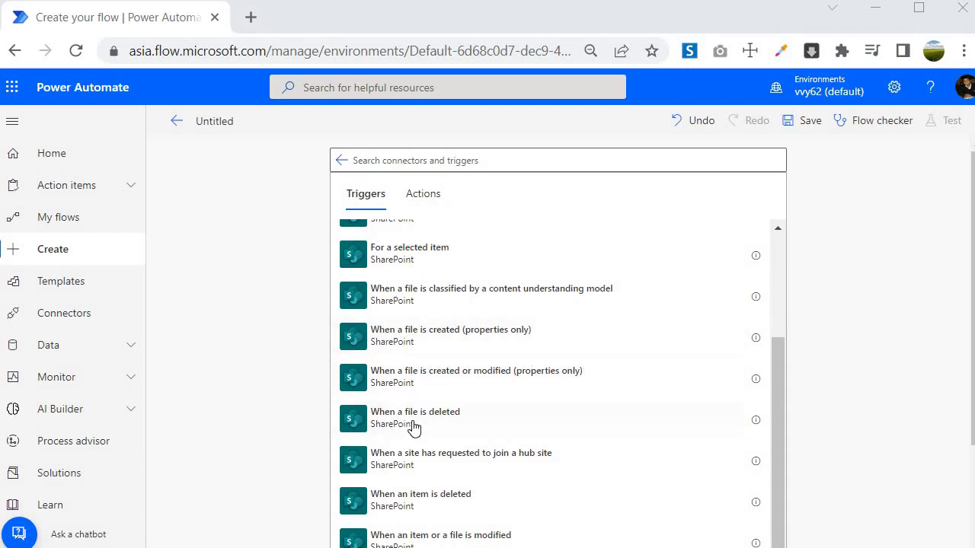
{"action": "scroll", "coordinate": [414, 426], "scroll_direction": "up", "scroll_amount": 2}
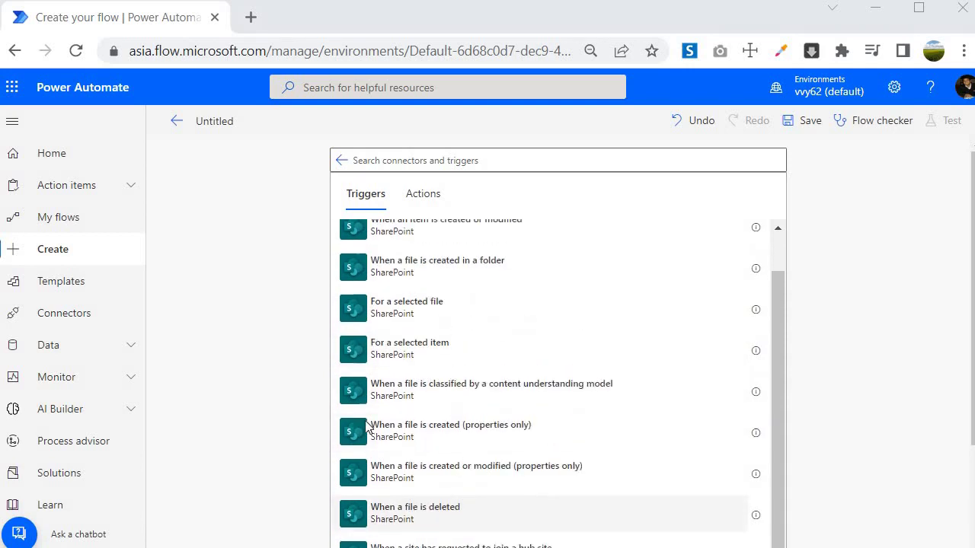
{"action": "left_click", "coordinate": [423, 194]}
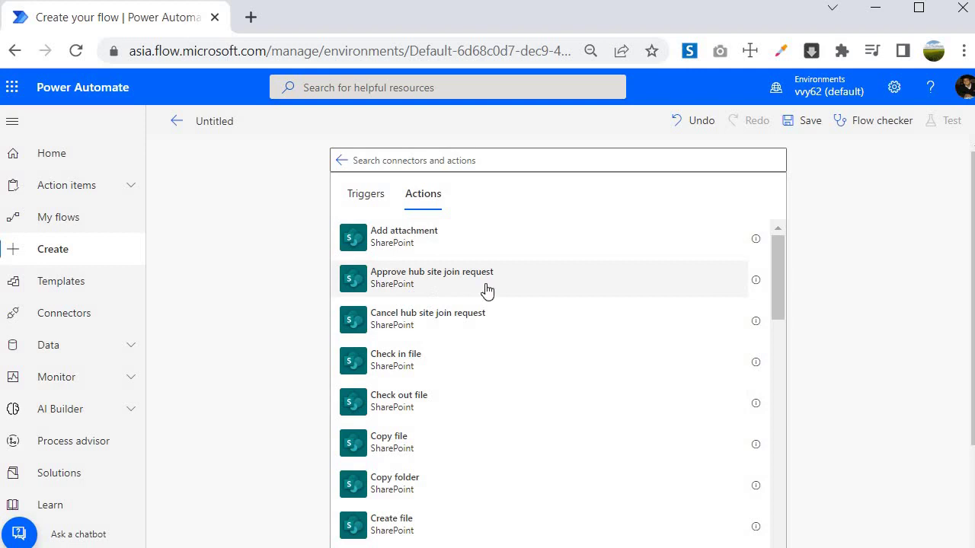
{"action": "scroll", "coordinate": [487, 335], "scroll_direction": "down", "scroll_amount": 4}
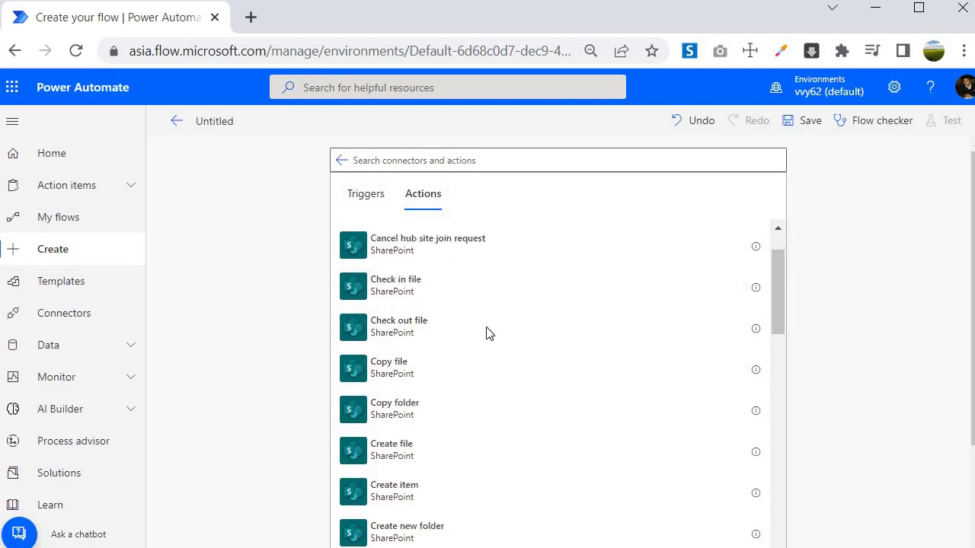
{"action": "scroll", "coordinate": [533, 340], "scroll_direction": "down", "scroll_amount": 3}
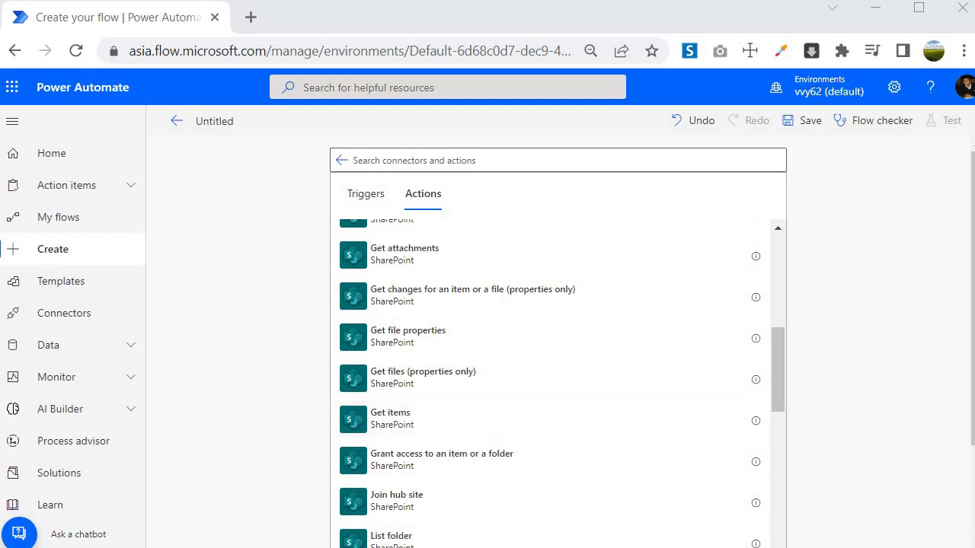
{"action": "scroll", "coordinate": [431, 323], "scroll_direction": "down", "scroll_amount": 1}
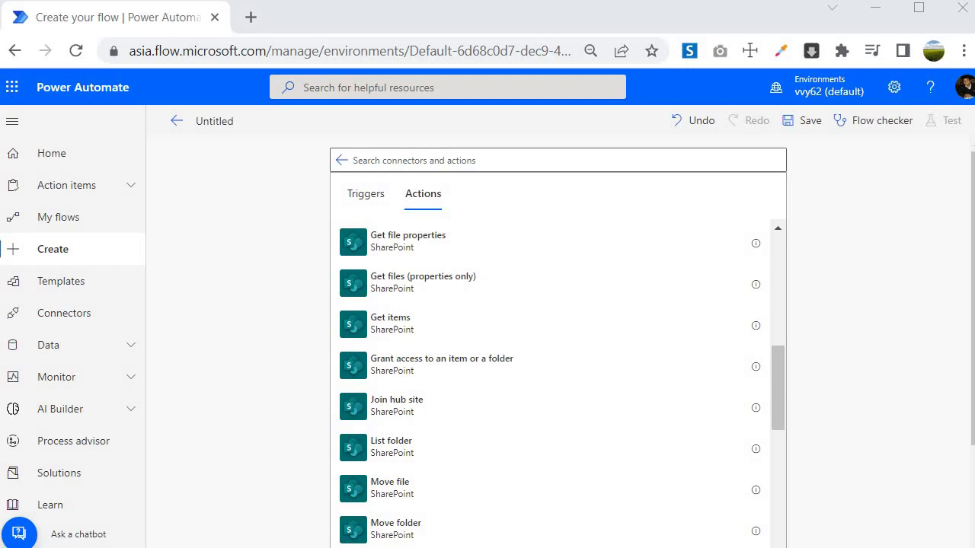
Go back from SharePoint actions and filter the connector picker to Custom connectors
{"action": "left_click", "coordinate": [343, 161]}
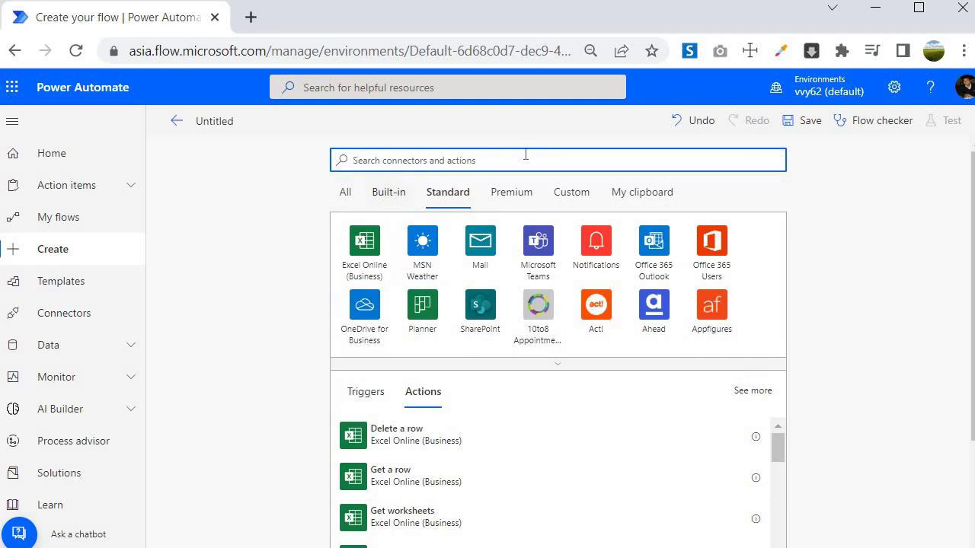
{"action": "left_click", "coordinate": [563, 200]}
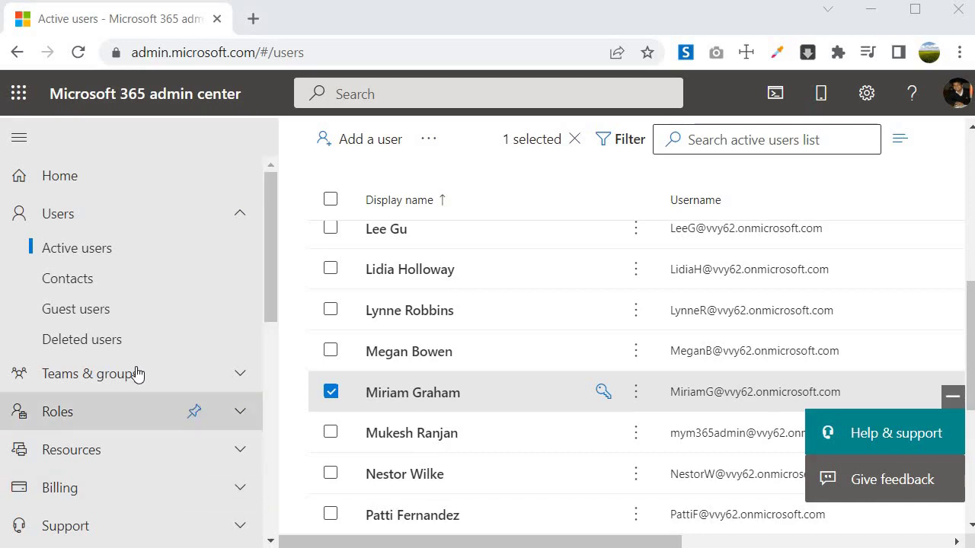
Open Message center from the Health section of the admin center navigation
{"action": "scroll", "coordinate": [137, 373], "scroll_direction": "down", "scroll_amount": 5}
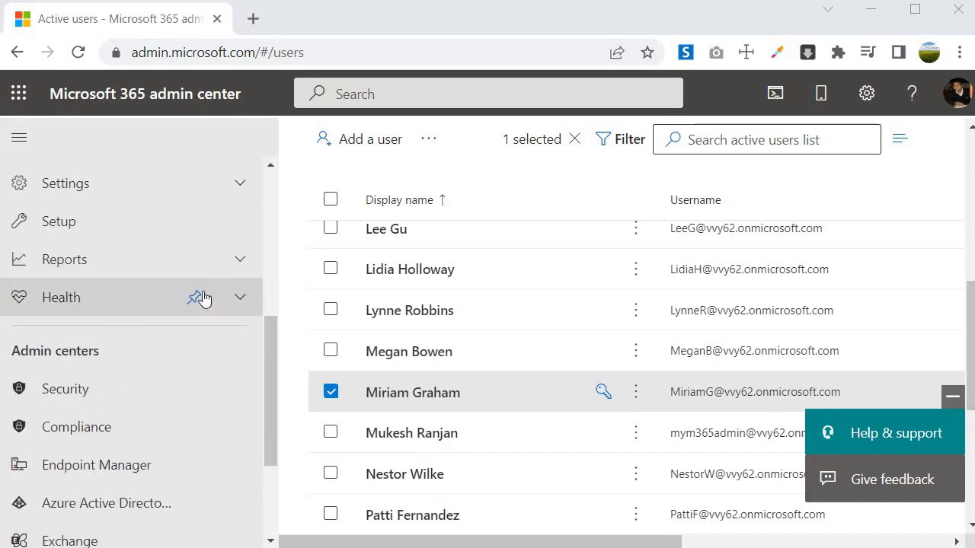
{"action": "left_click", "coordinate": [244, 299]}
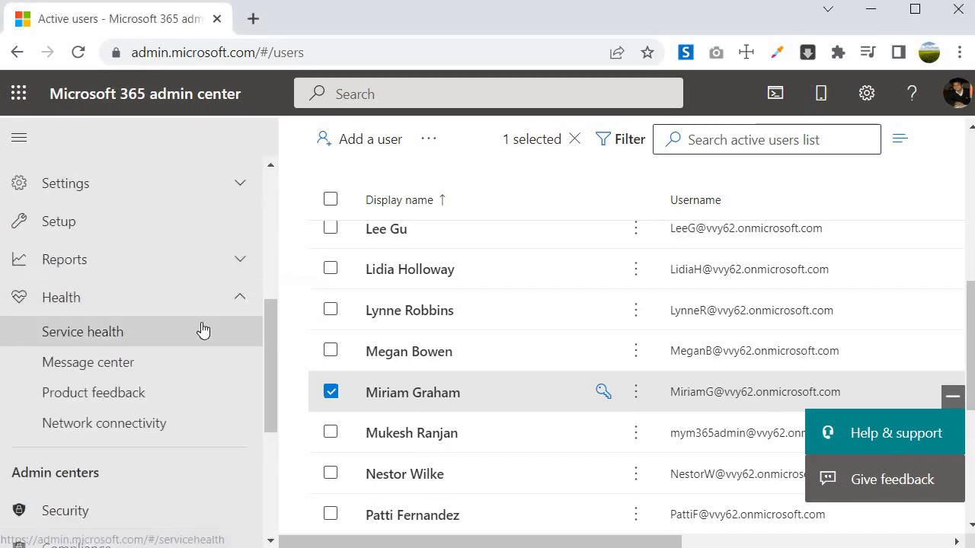
{"action": "left_click", "coordinate": [73, 373]}
Scroll through the 291 service update messages vertically and horizontally
{"action": "scroll", "coordinate": [470, 396], "scroll_direction": "down", "scroll_amount": 2}
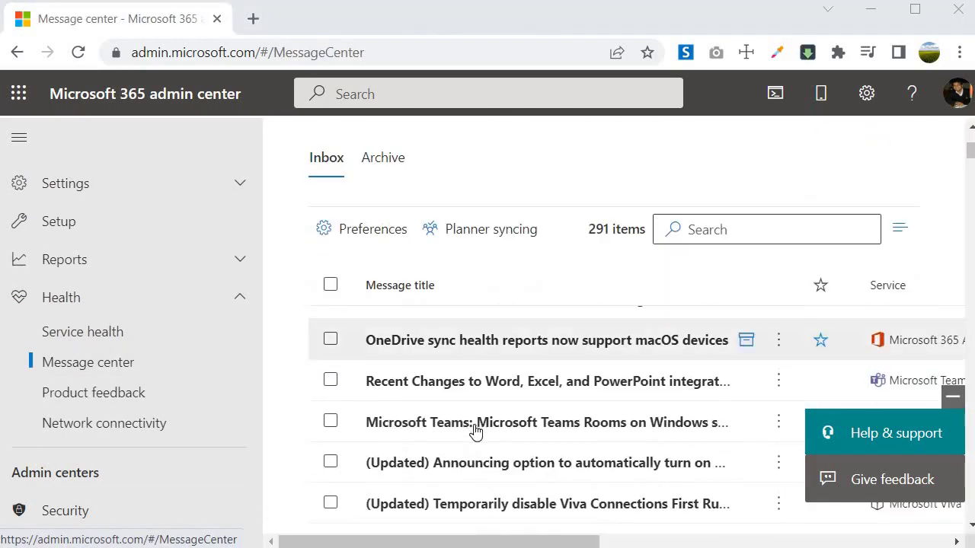
{"action": "scroll", "coordinate": [475, 431], "scroll_direction": "up", "scroll_amount": 2}
{"action": "scroll", "coordinate": [495, 442], "scroll_direction": "down", "scroll_amount": 2}
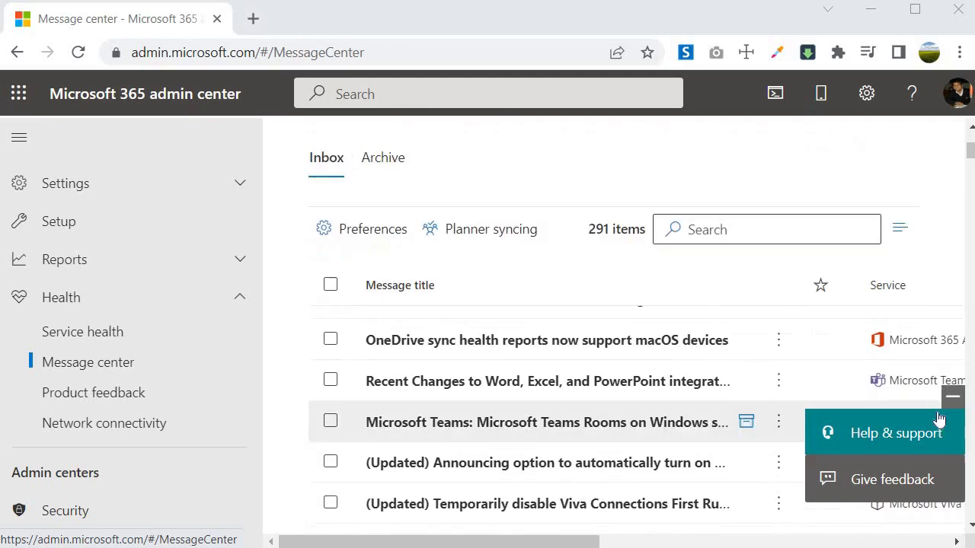
{"action": "left_click_drag", "start_coordinate": [543, 541], "coordinate": [616, 545]}
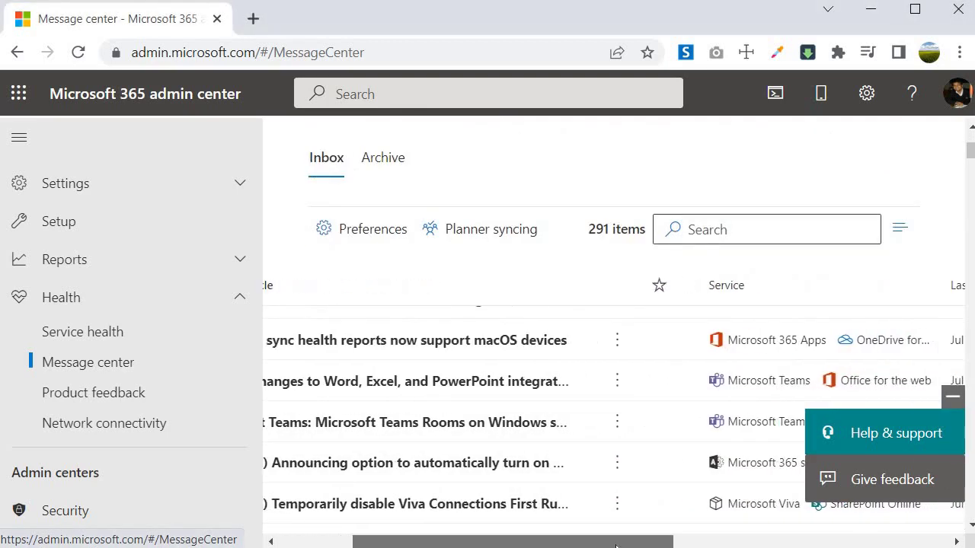
{"action": "scroll", "coordinate": [492, 516], "scroll_direction": "down", "scroll_amount": 5}
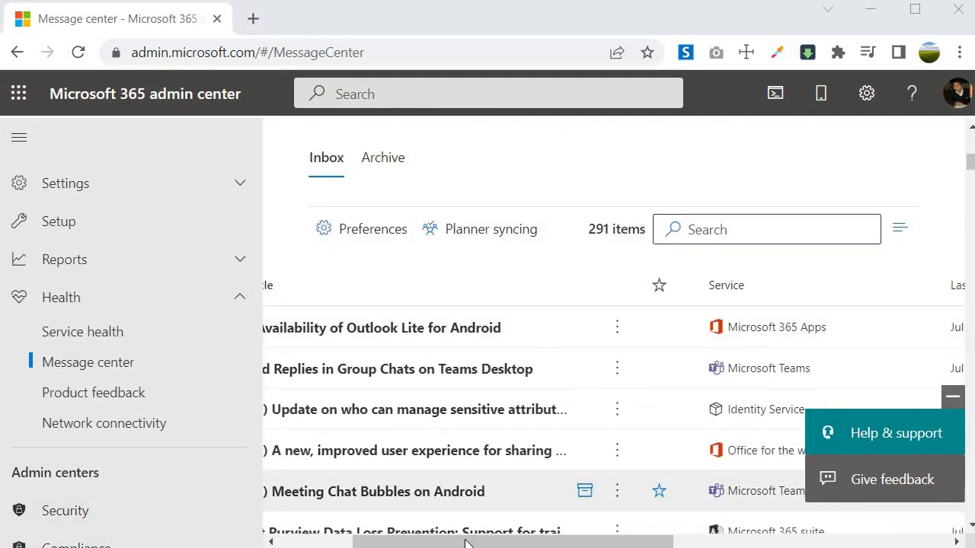
{"action": "scroll", "coordinate": [467, 544], "scroll_direction": "left", "scroll_amount": 2}
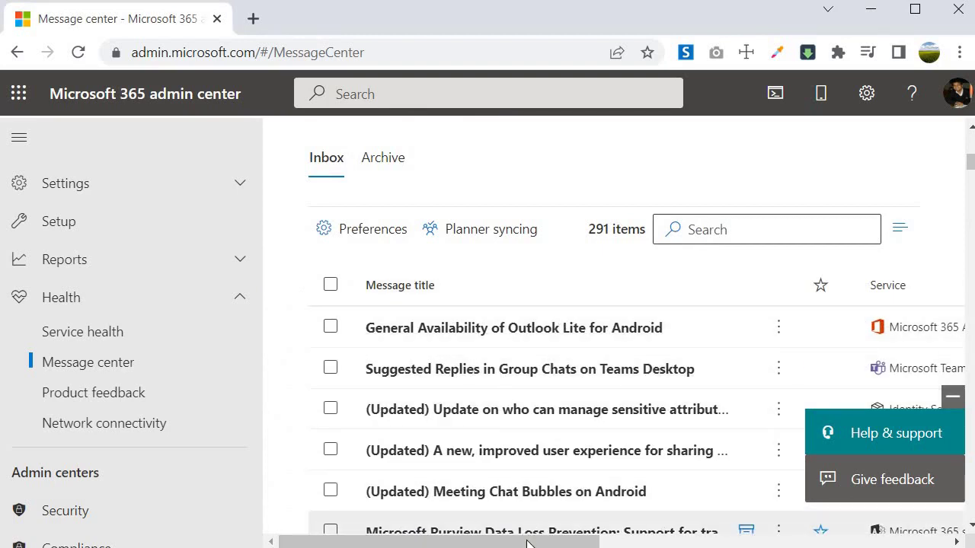
{"action": "left_click_drag", "start_coordinate": [527, 544], "coordinate": [844, 545]}
{"action": "left_click", "coordinate": [465, 540]}
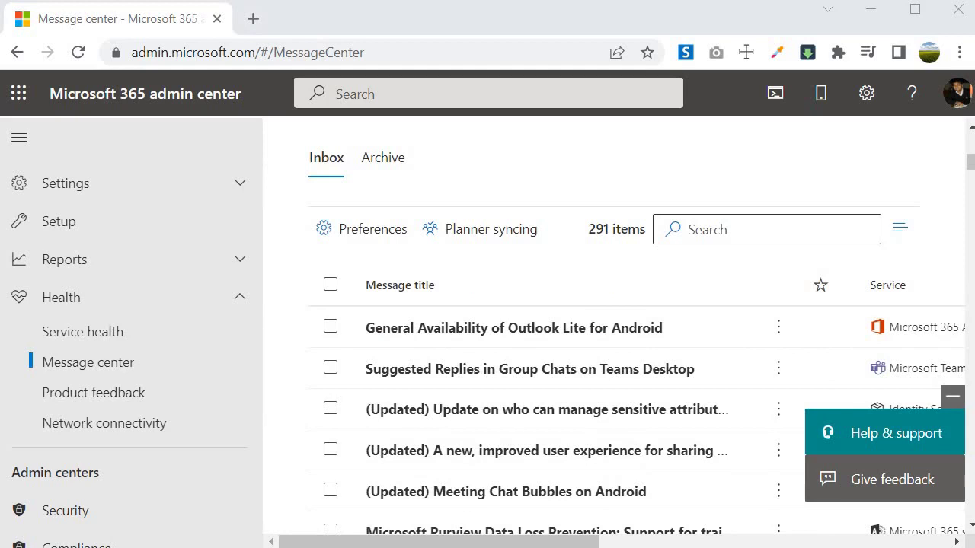
Show the Service filter options above the Message center list
{"action": "scroll", "coordinate": [446, 330], "scroll_direction": "down", "scroll_amount": 1}
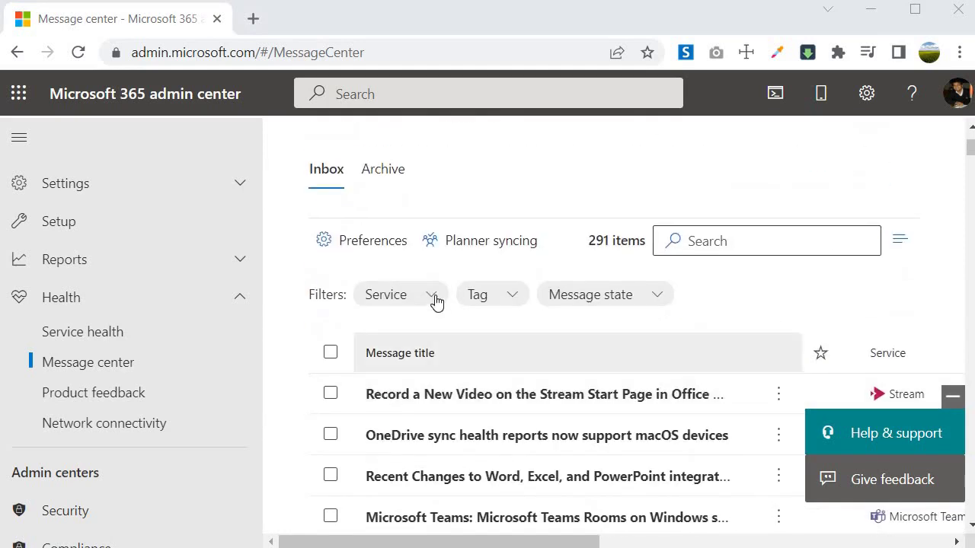
{"action": "left_click", "coordinate": [435, 300]}
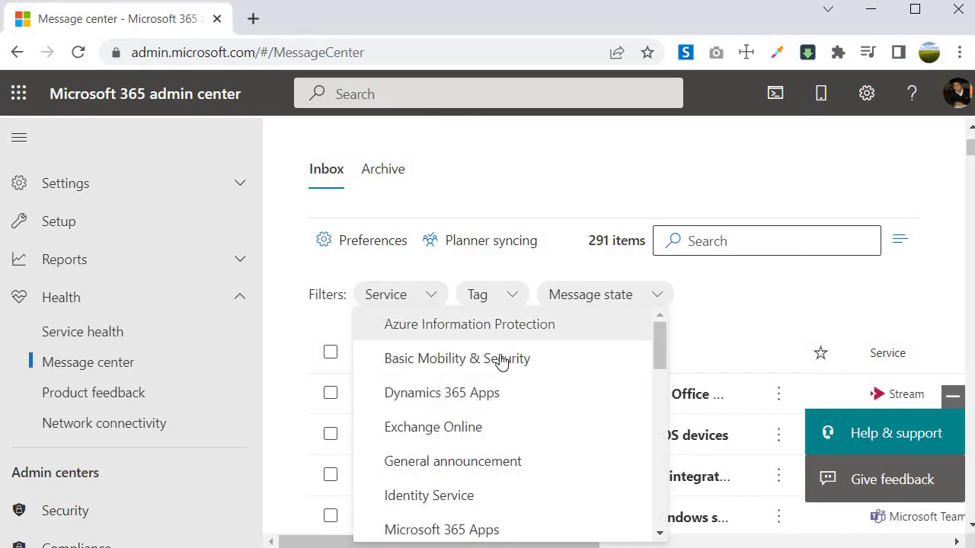
{"action": "scroll", "coordinate": [470, 404], "scroll_direction": "down", "scroll_amount": 3}
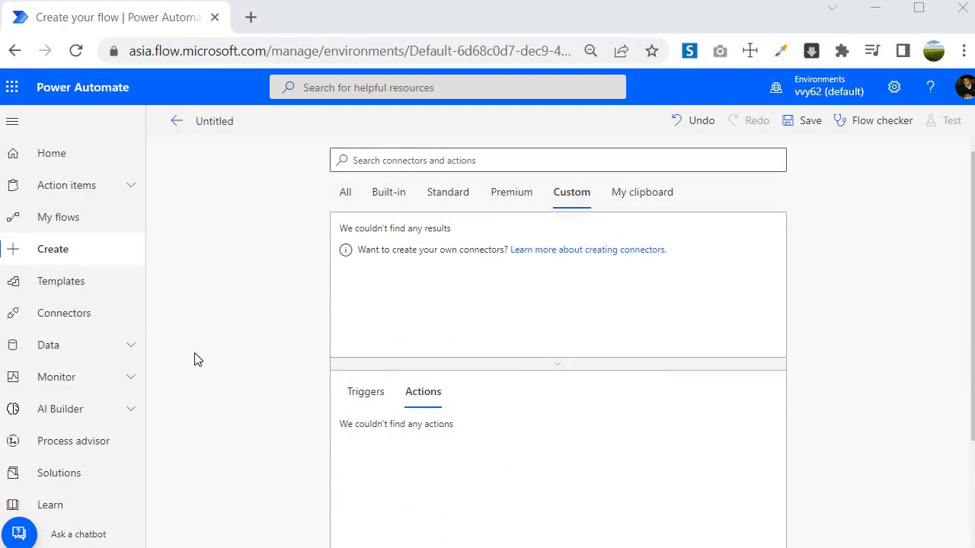
Abandon the unsaved flow for Data > Custom connectors and view the new connector options
{"action": "scroll", "coordinate": [202, 308], "scroll_direction": "down", "scroll_amount": 2}
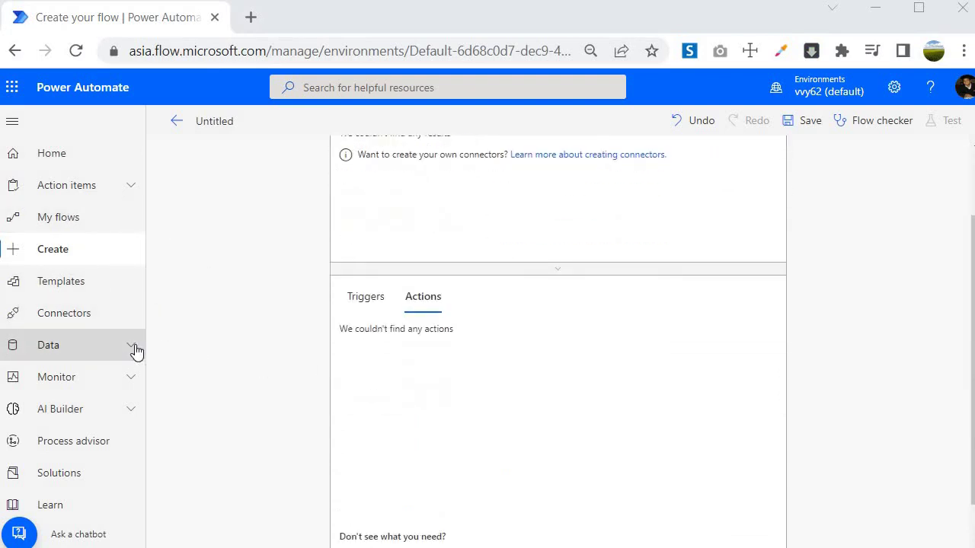
{"action": "left_click", "coordinate": [135, 350]}
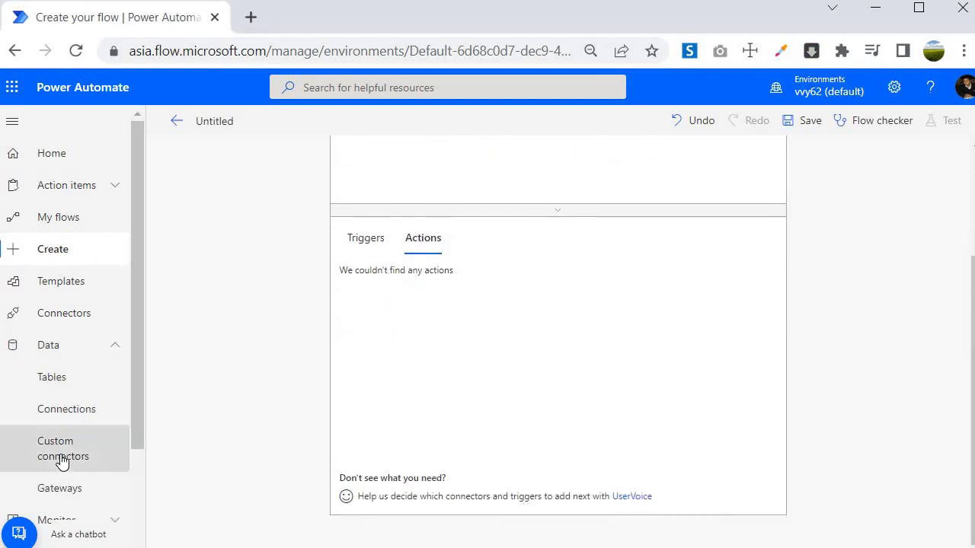
{"action": "left_click", "coordinate": [63, 459]}
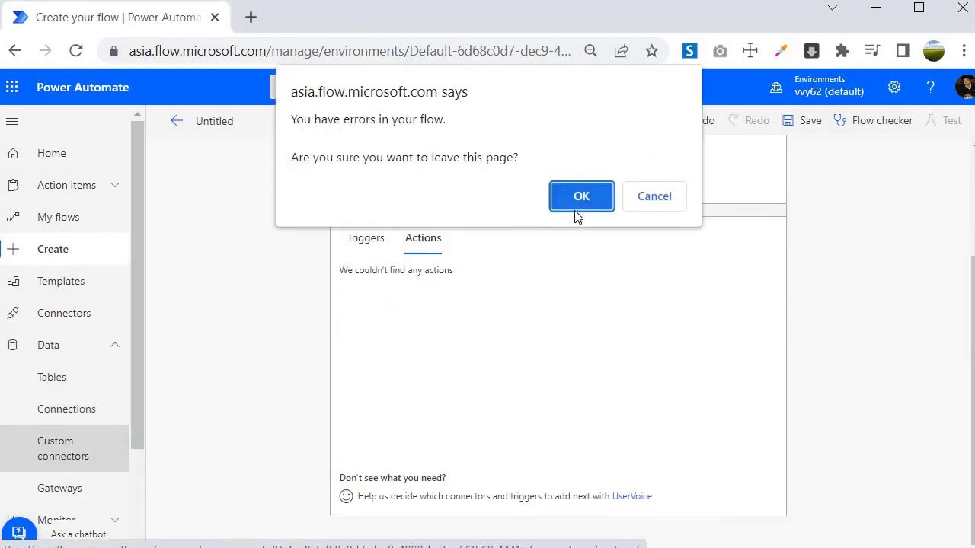
{"action": "left_click", "coordinate": [577, 206]}
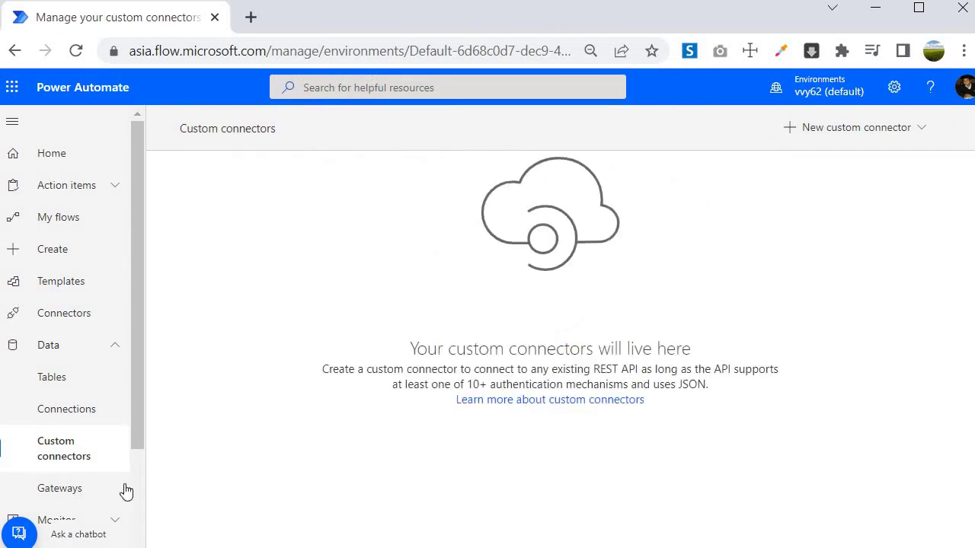
{"action": "left_click", "coordinate": [920, 129]}
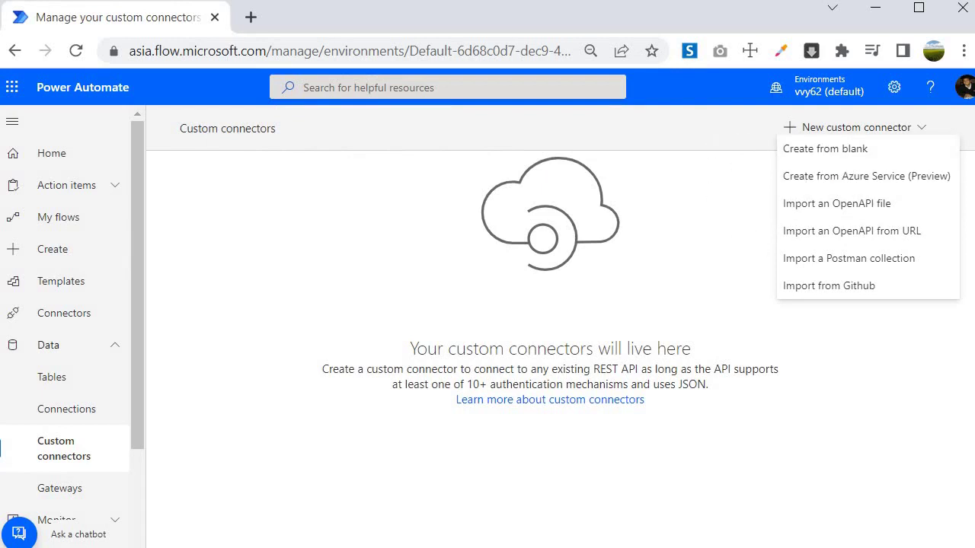
Create a blank custom connector named 'cc' and view its empty General information form
{"action": "left_click", "coordinate": [784, 149]}
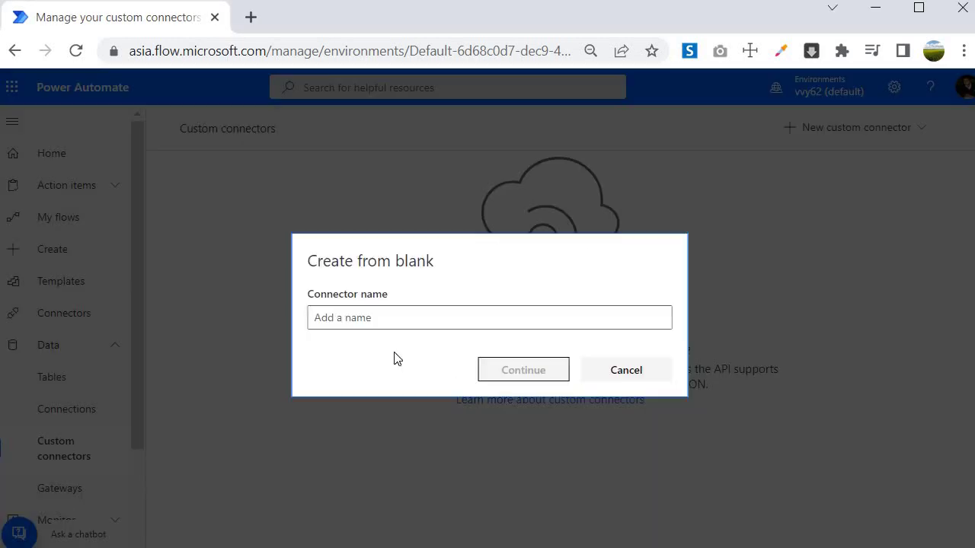
{"action": "left_click", "coordinate": [406, 317]}
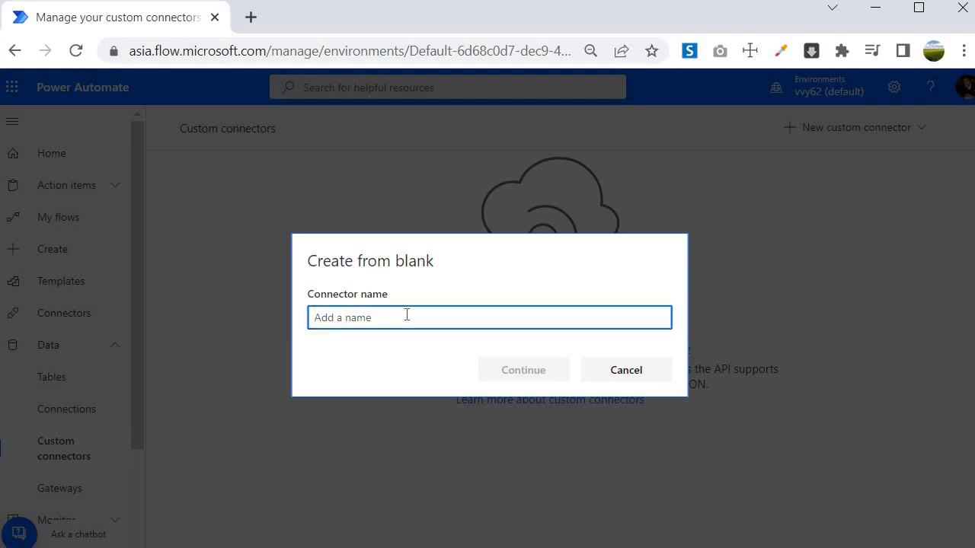
{"action": "type", "text": "cc"}
{"action": "left_click", "coordinate": [485, 370]}
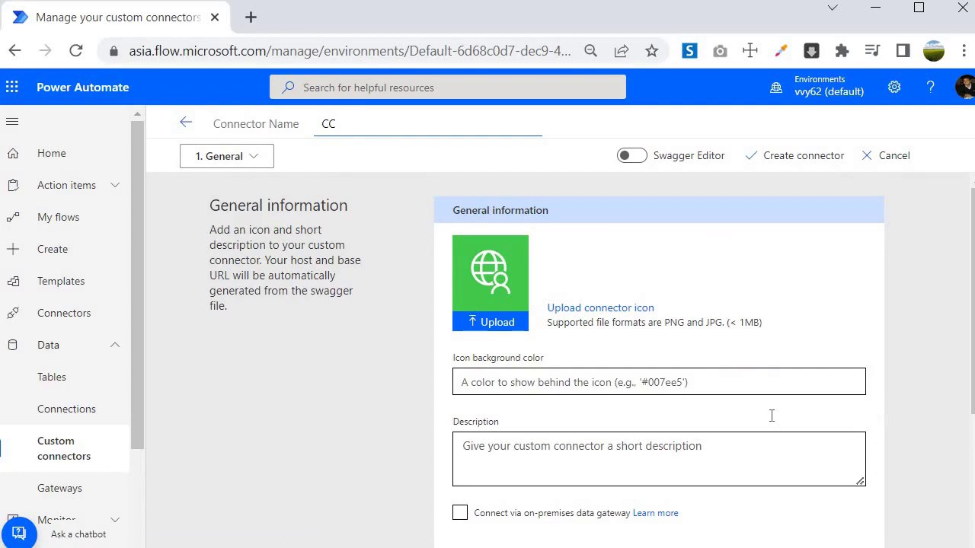
{"action": "scroll", "coordinate": [772, 415], "scroll_direction": "down", "scroll_amount": 3}
{"action": "scroll", "coordinate": [409, 336], "scroll_direction": "up", "scroll_amount": 3}
Go back two pages to the untitled flow's connector and trigger search
{"action": "left_click", "coordinate": [14, 50]}
{"action": "left_click", "coordinate": [15, 50]}
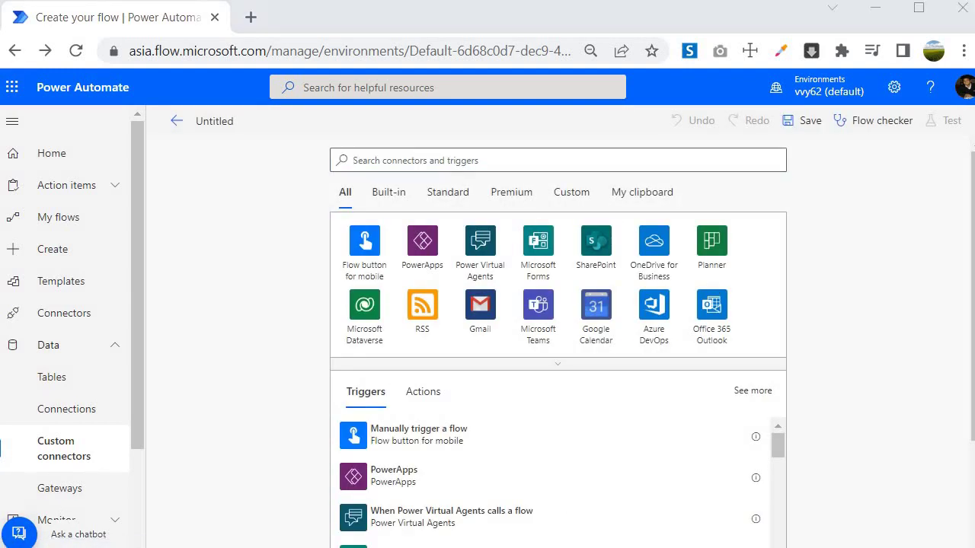